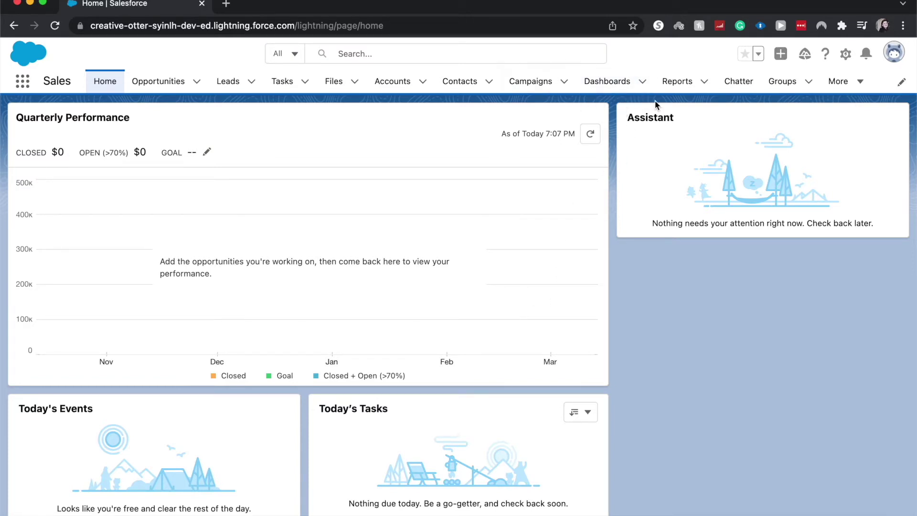
Open the Dashboards list by searching 'dashb' in the App Launcher
{"action": "left_click", "coordinate": [23, 82]}
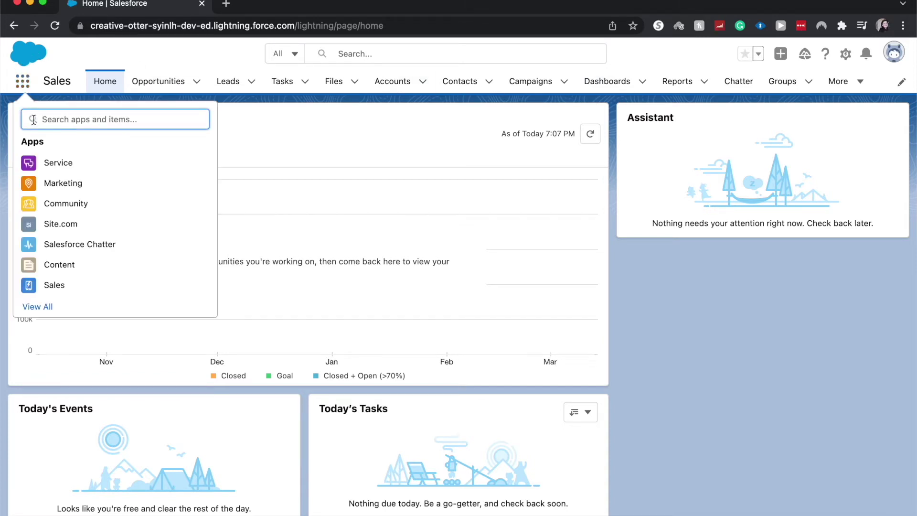
{"action": "type", "text": "dash"}
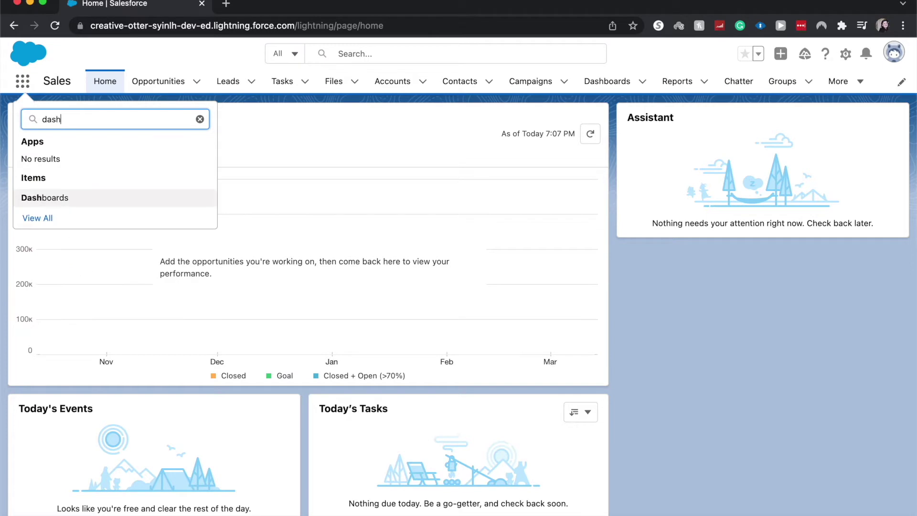
{"action": "type", "text": "b"}
{"action": "left_click", "coordinate": [44, 198]}
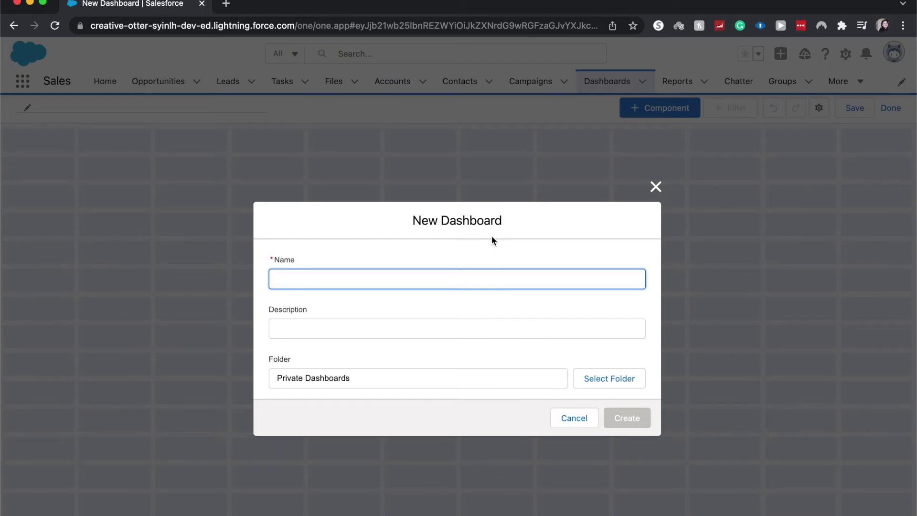
{"action": "type", "text": "Test Da"}
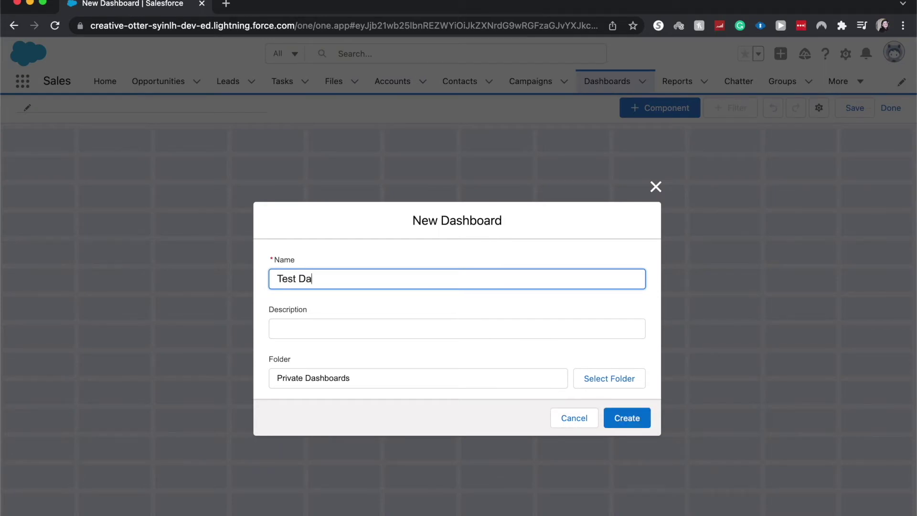
{"action": "type", "text": "shbo"}
{"action": "type", "text": "ard 22"}
Name the dashboard 'Test Dashboard 2', leave the description blank, and create it in Private Dashboards
{"action": "key", "text": "BackSpace"}
{"action": "left_click", "coordinate": [488, 334]}
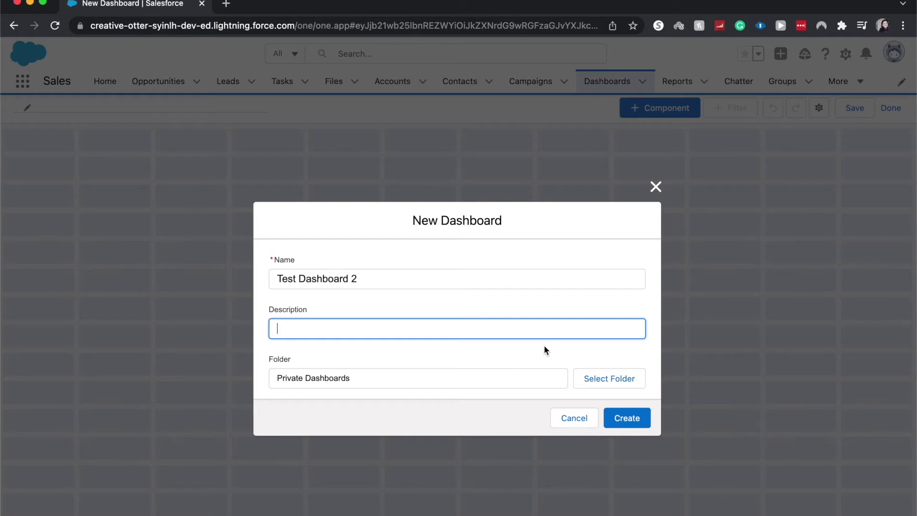
{"action": "left_click", "coordinate": [624, 419]}
{"action": "left_click", "coordinate": [625, 420]}
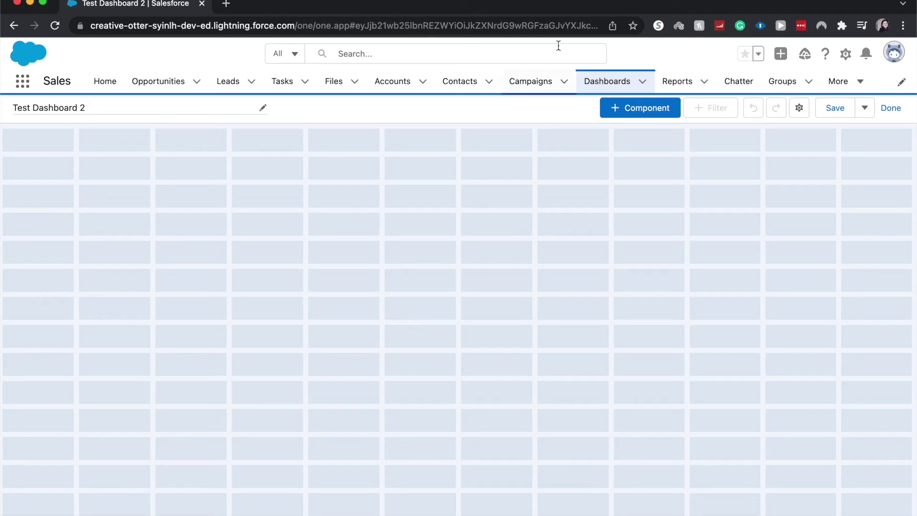
Pick Matrix Report as the source report for a new dashboard component
{"action": "left_click", "coordinate": [647, 107]}
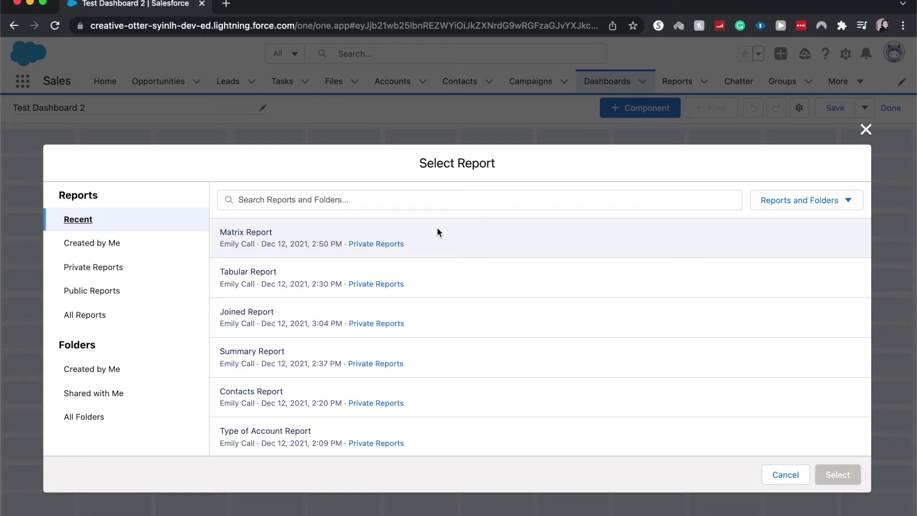
{"action": "left_click", "coordinate": [437, 231]}
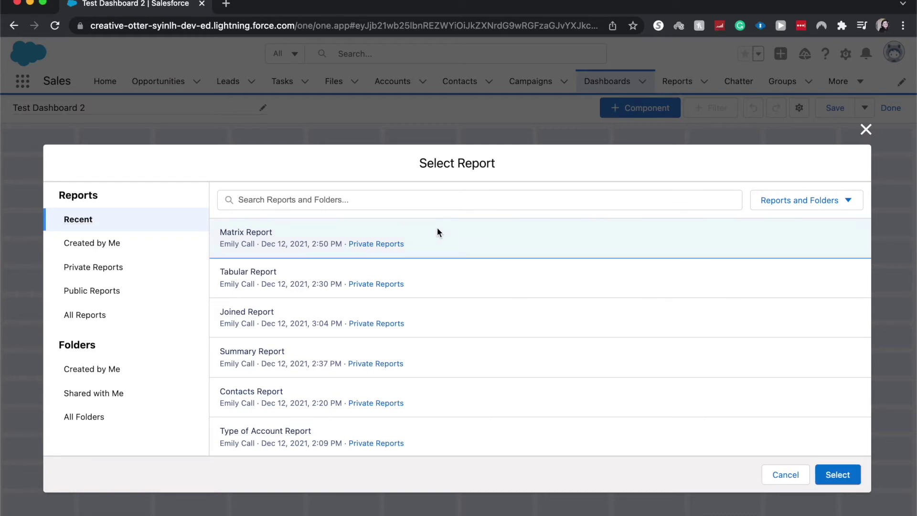
Make it a Stacked Horizontal Bar Chart: Y-axis Created By, X-axis Record Count, stacked by Account Name
{"action": "left_click", "coordinate": [832, 475]}
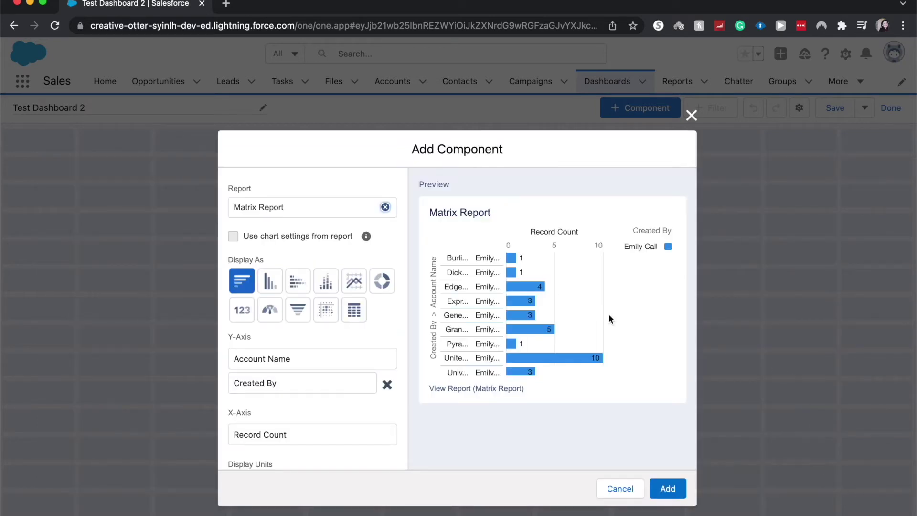
{"action": "left_click", "coordinate": [298, 281]}
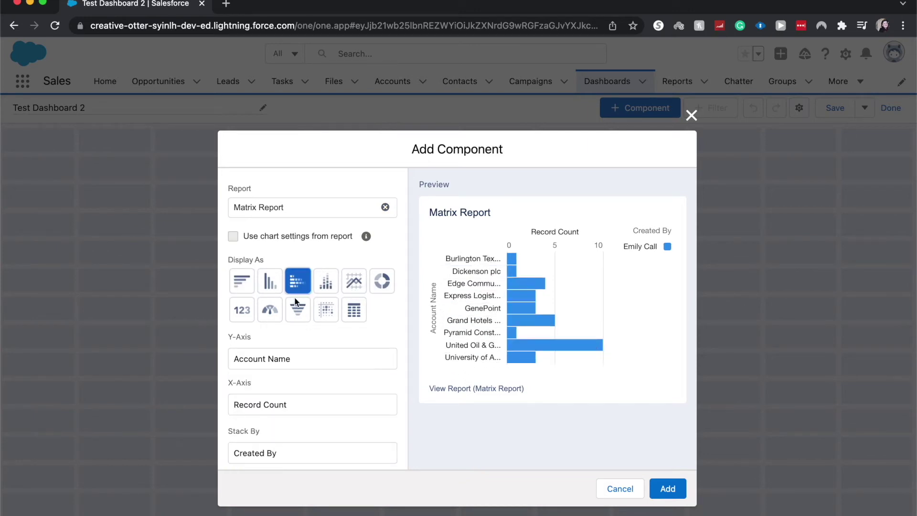
{"action": "mouse_move", "coordinate": [559, 344]}
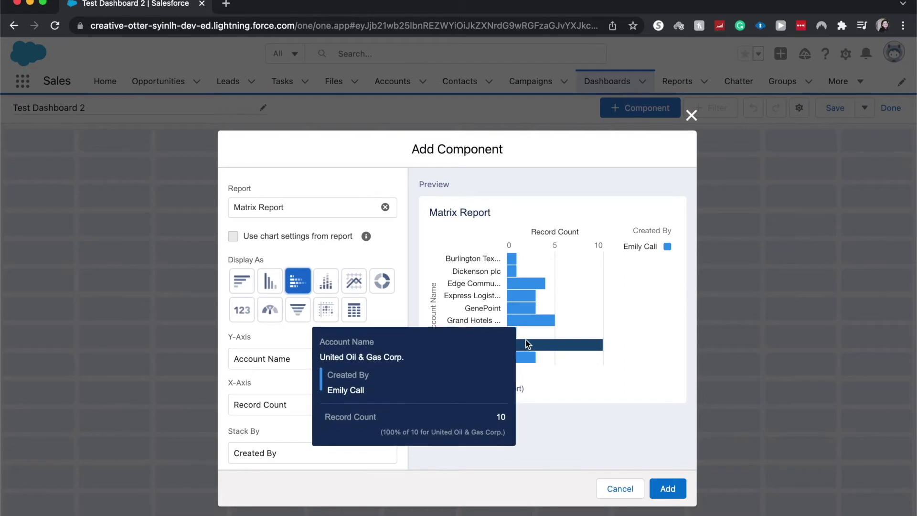
{"action": "scroll", "coordinate": [398, 311], "scroll_direction": "down", "scroll_amount": 2}
{"action": "scroll", "coordinate": [398, 311], "scroll_direction": "down", "scroll_amount": 1}
{"action": "left_click", "coordinate": [317, 320]}
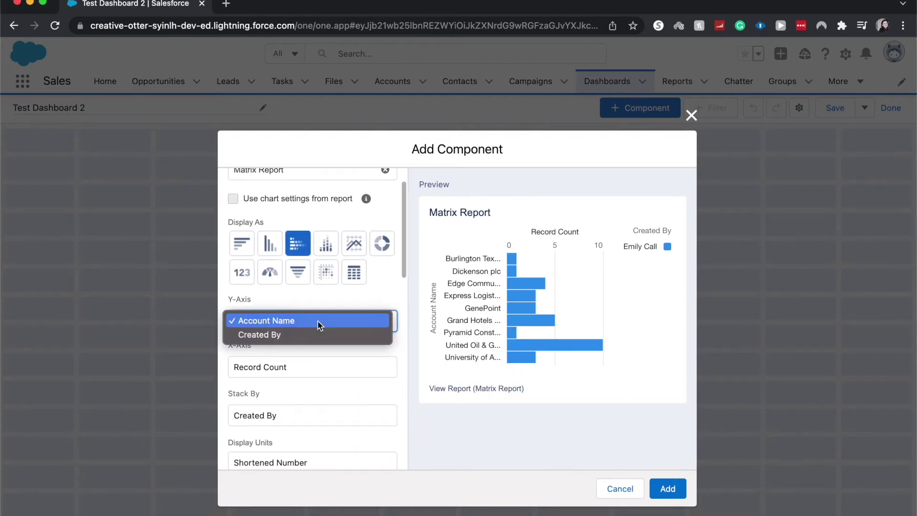
{"action": "left_click", "coordinate": [318, 334]}
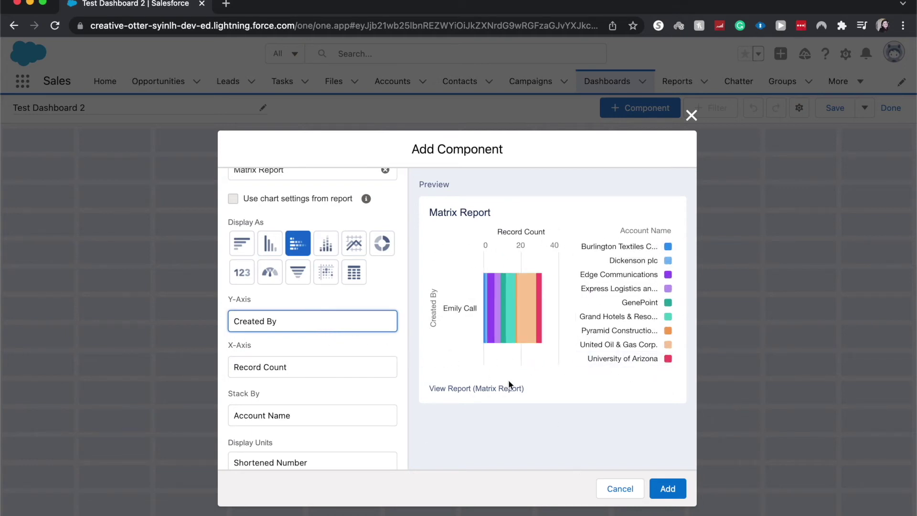
{"action": "left_click", "coordinate": [365, 367]}
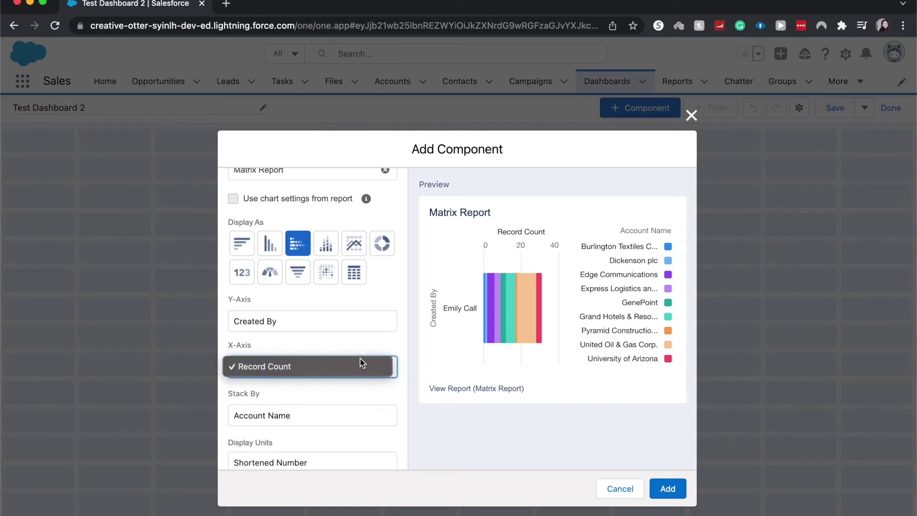
{"action": "left_click", "coordinate": [372, 396]}
{"action": "scroll", "coordinate": [369, 397], "scroll_direction": "down", "scroll_amount": 1}
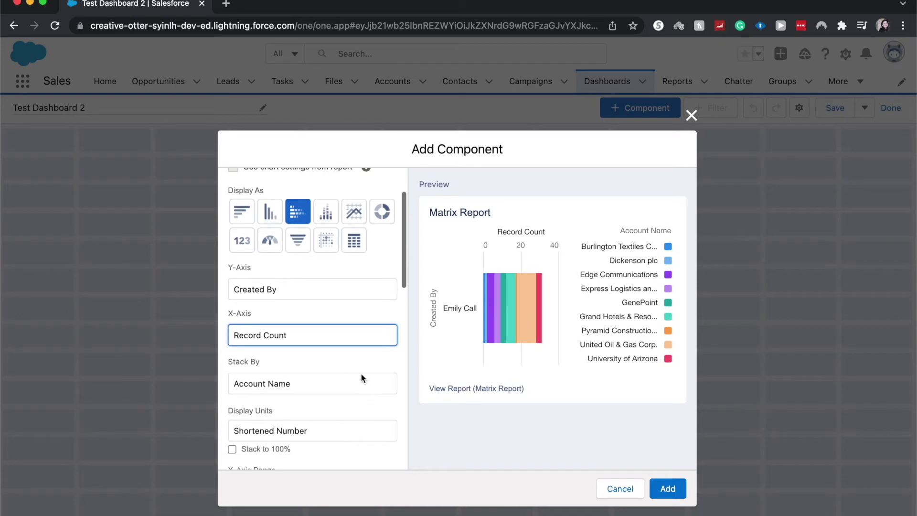
{"action": "scroll", "coordinate": [361, 372], "scroll_direction": "down", "scroll_amount": 2}
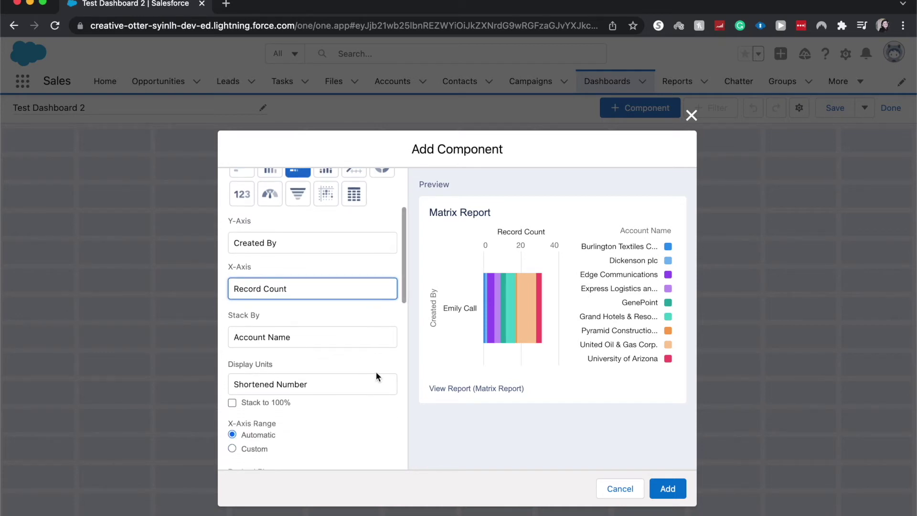
{"action": "left_click", "coordinate": [359, 344]}
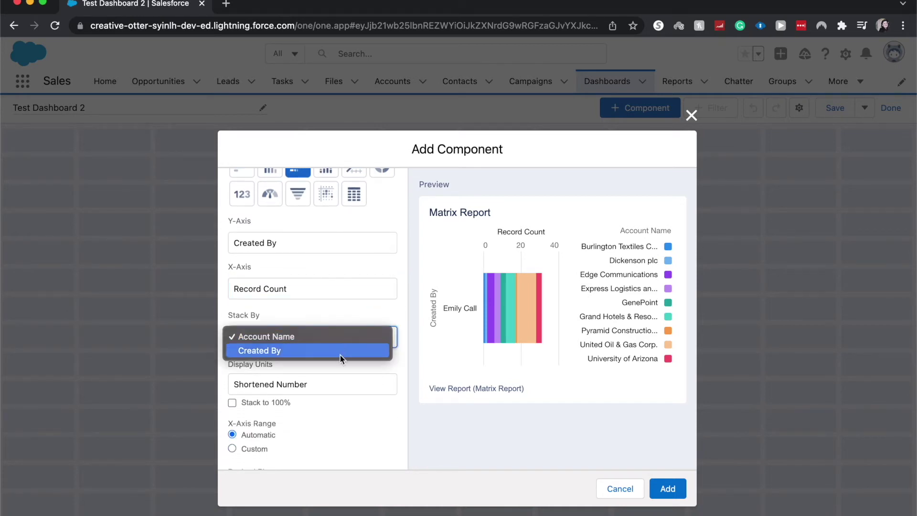
{"action": "left_click", "coordinate": [363, 413]}
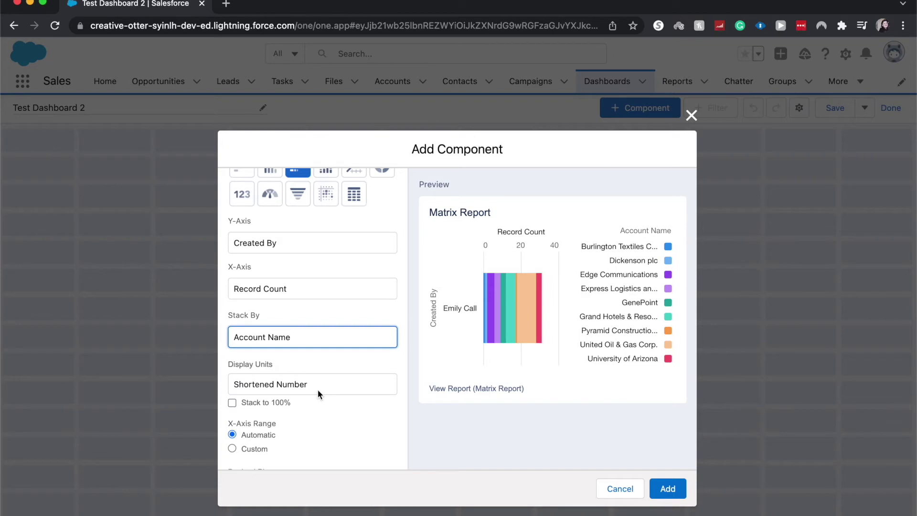
Keep Shortened Number display units and an automatic X-axis range
{"action": "left_click", "coordinate": [318, 385]}
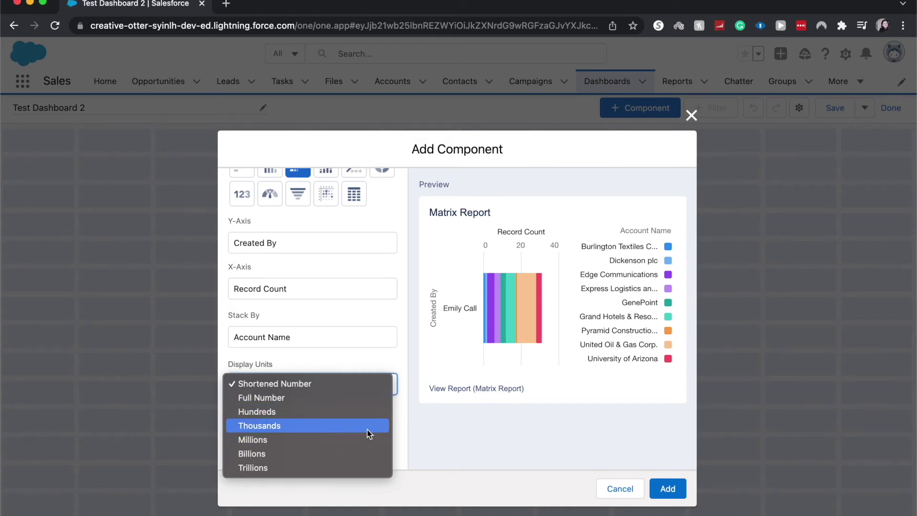
{"action": "left_click", "coordinate": [397, 426]}
{"action": "scroll", "coordinate": [397, 426], "scroll_direction": "down", "scroll_amount": 1}
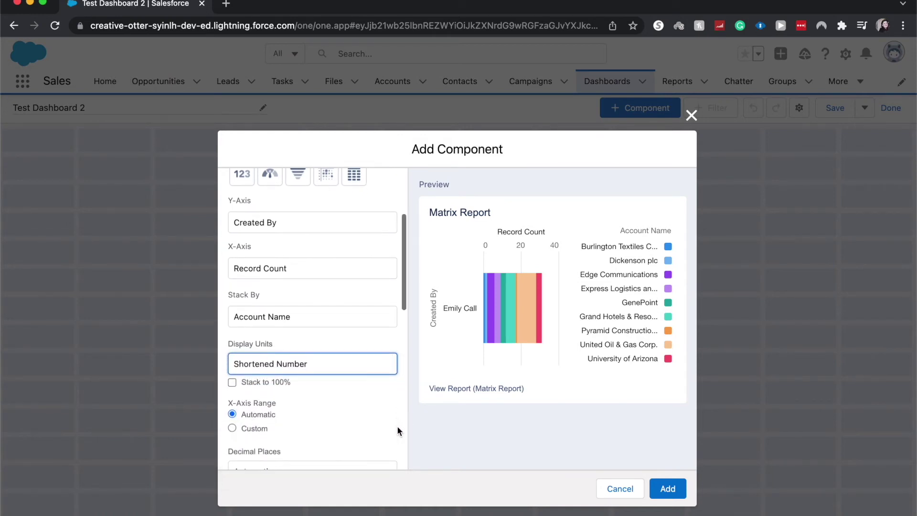
{"action": "scroll", "coordinate": [397, 426], "scroll_direction": "down", "scroll_amount": 1}
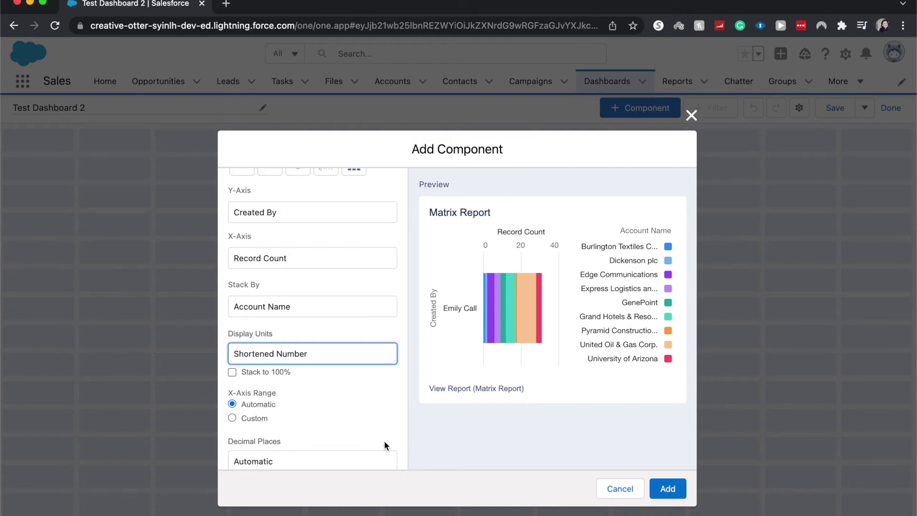
{"action": "left_click", "coordinate": [232, 418]}
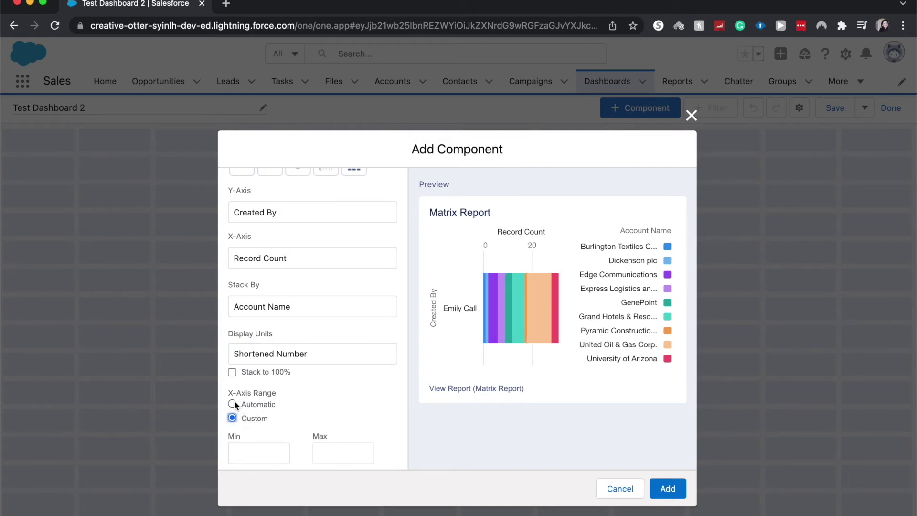
{"action": "left_click", "coordinate": [232, 404]}
{"action": "scroll", "coordinate": [272, 419], "scroll_direction": "down", "scroll_amount": 3}
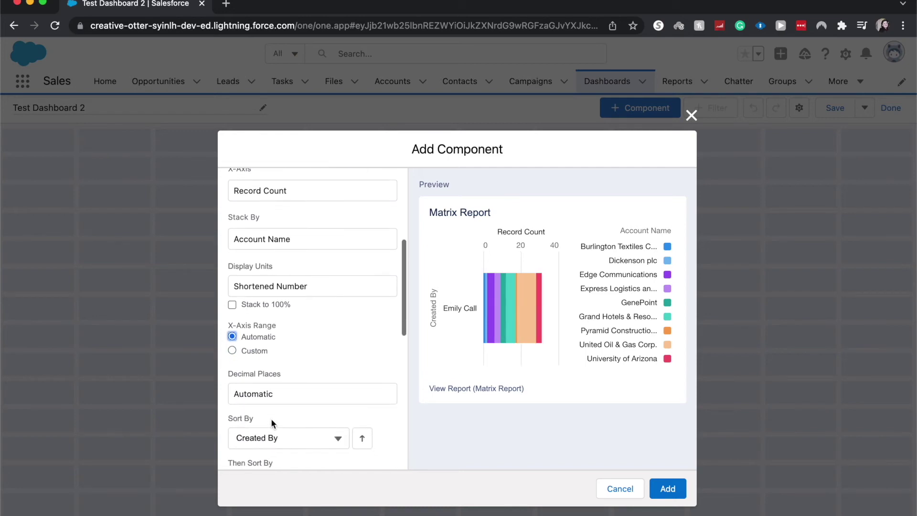
{"action": "scroll", "coordinate": [273, 415], "scroll_direction": "down", "scroll_amount": 1}
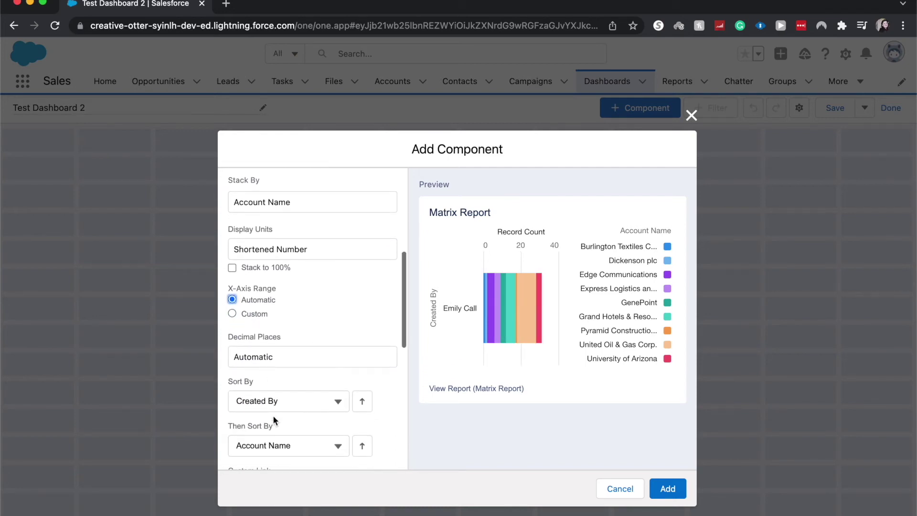
Keep automatic decimal places, sort Created By descending, and select the existing chart title
{"action": "left_click", "coordinate": [286, 357]}
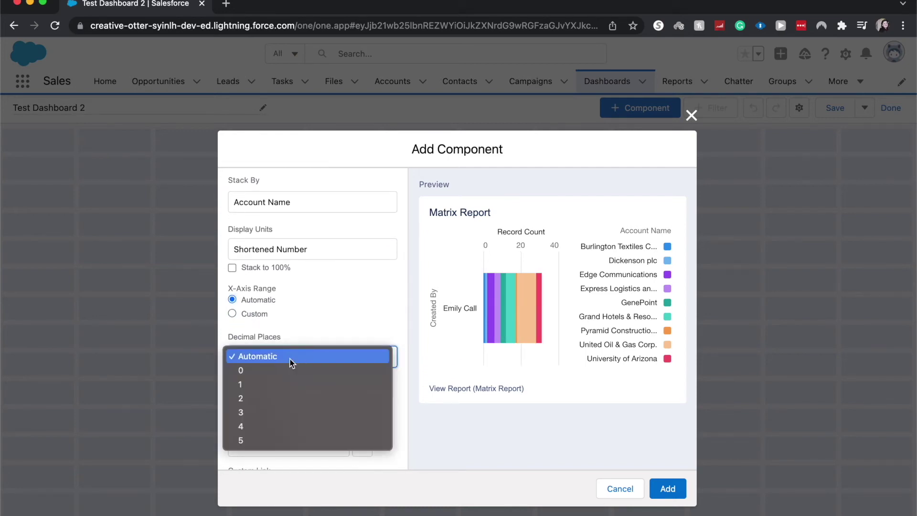
{"action": "left_click", "coordinate": [289, 357]}
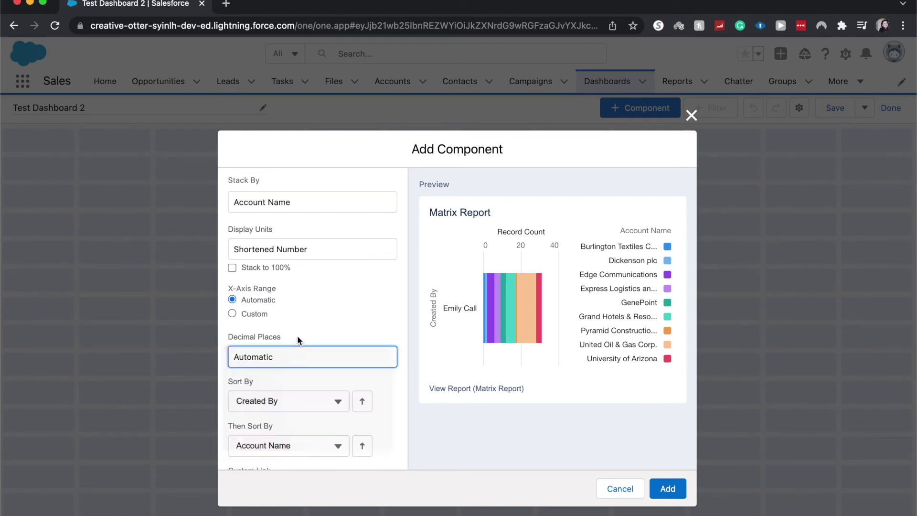
{"action": "scroll", "coordinate": [326, 399], "scroll_direction": "down", "scroll_amount": 2}
{"action": "scroll", "coordinate": [326, 399], "scroll_direction": "down", "scroll_amount": 1}
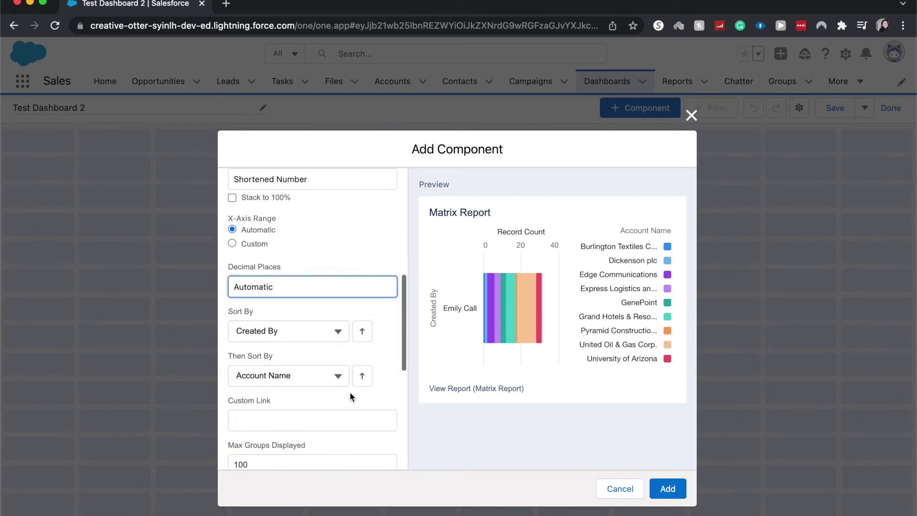
{"action": "left_click", "coordinate": [365, 332]}
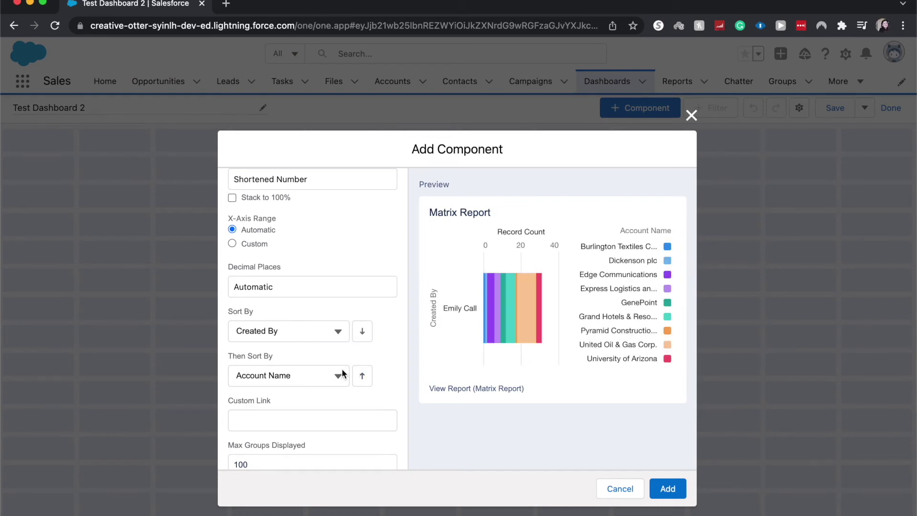
{"action": "scroll", "coordinate": [355, 380], "scroll_direction": "down", "scroll_amount": 2}
{"action": "scroll", "coordinate": [356, 384], "scroll_direction": "down", "scroll_amount": 1}
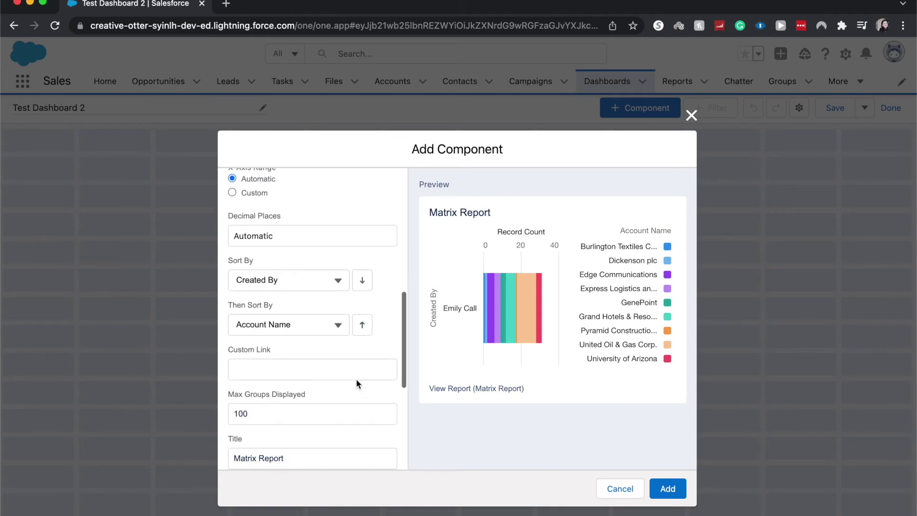
{"action": "scroll", "coordinate": [342, 397], "scroll_direction": "down", "scroll_amount": 2}
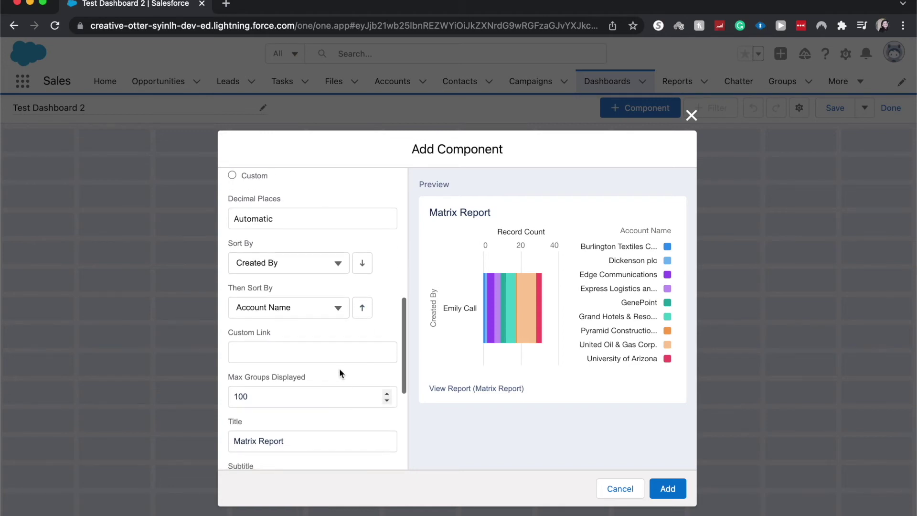
{"action": "scroll", "coordinate": [340, 362], "scroll_direction": "down", "scroll_amount": 1}
{"action": "scroll", "coordinate": [341, 362], "scroll_direction": "down", "scroll_amount": 3}
{"action": "scroll", "coordinate": [340, 363], "scroll_direction": "up", "scroll_amount": 1}
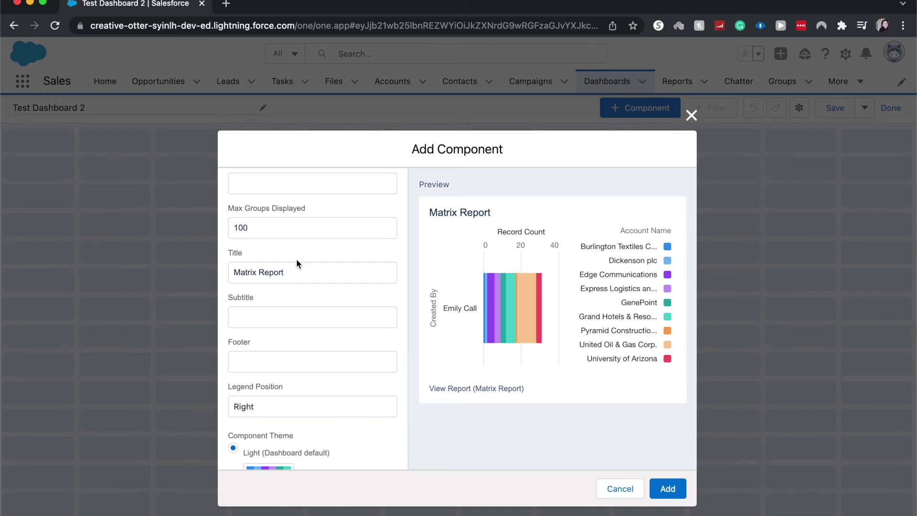
{"action": "left_click_drag", "start_coordinate": [301, 273], "coordinate": [212, 276]}
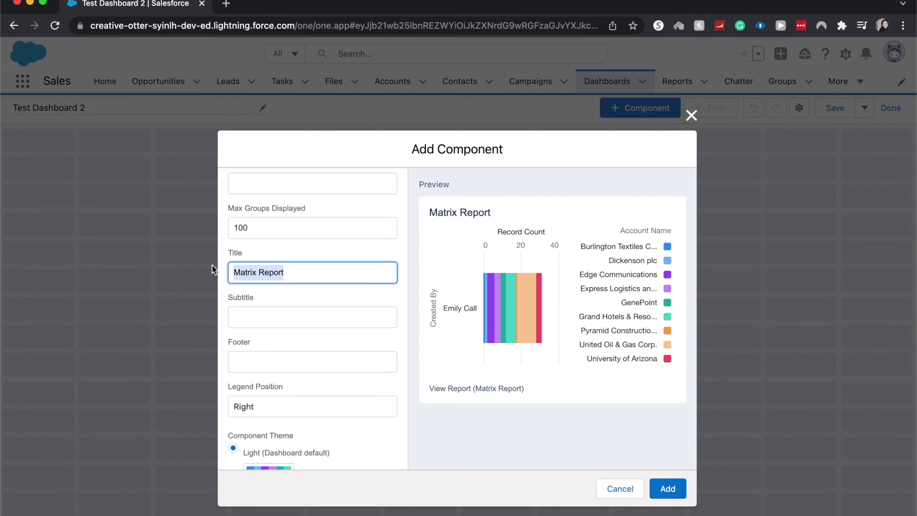
{"action": "type", "text": "Hor"}
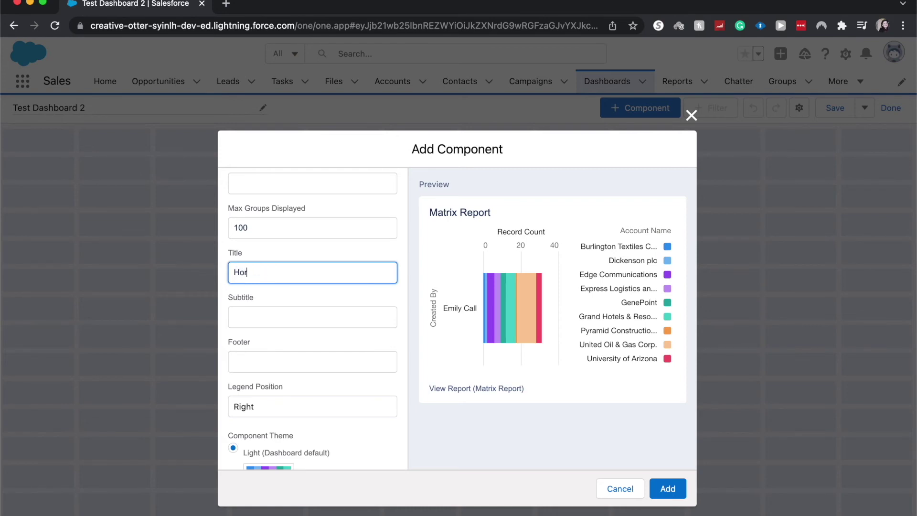
{"action": "type", "text": "iz"}
{"action": "type", "text": "ontal Stacke"}
{"action": "type", "text": "d Bar "}
{"action": "type", "text": "Chart"}
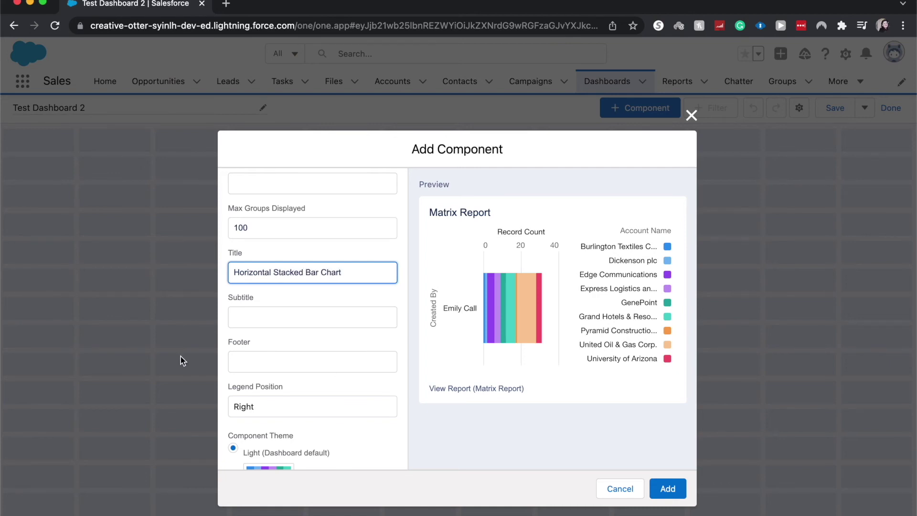
Commit the title 'Horizontal Stacked Bar Chart' and move to the Subtitle field
{"action": "left_click", "coordinate": [267, 317]}
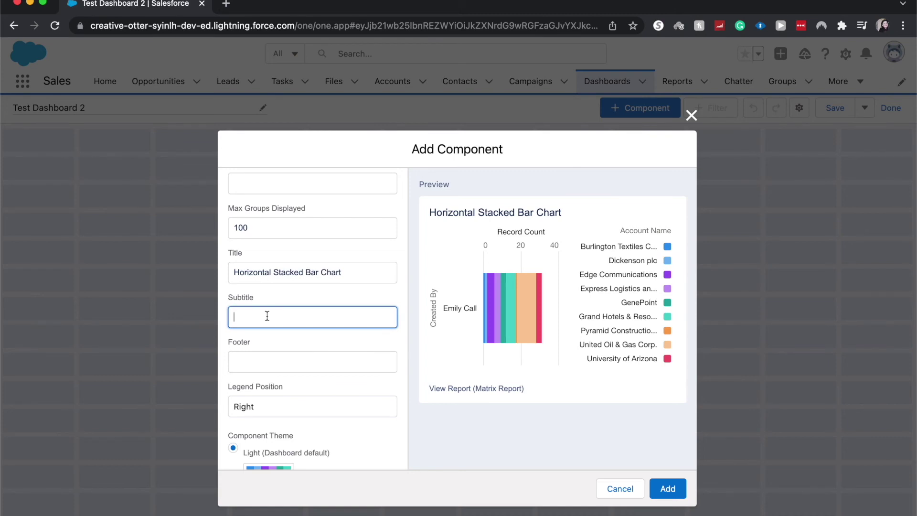
Leave the subtitle blank, set the legend to Bottom and the theme to Dark, then add the chart
{"action": "left_click", "coordinate": [317, 374]}
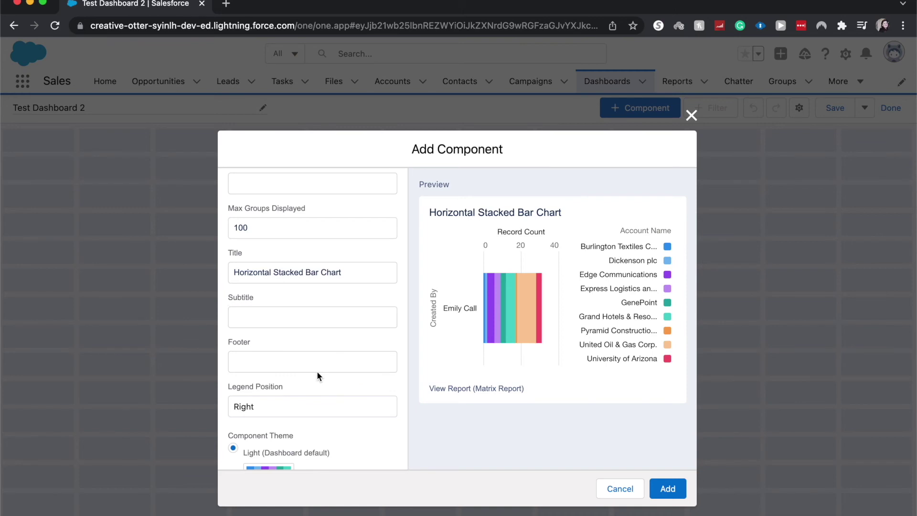
{"action": "scroll", "coordinate": [316, 372], "scroll_direction": "down", "scroll_amount": 1}
{"action": "left_click", "coordinate": [330, 385]}
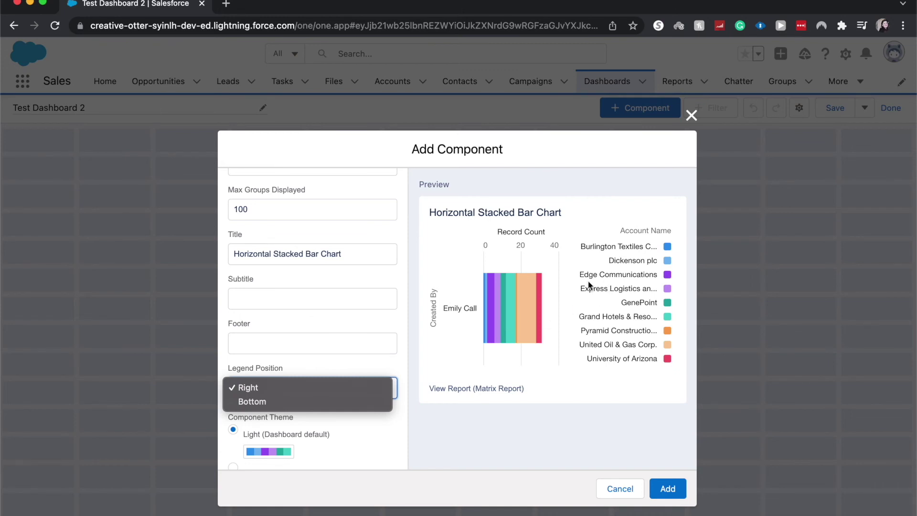
{"action": "left_click", "coordinate": [362, 403]}
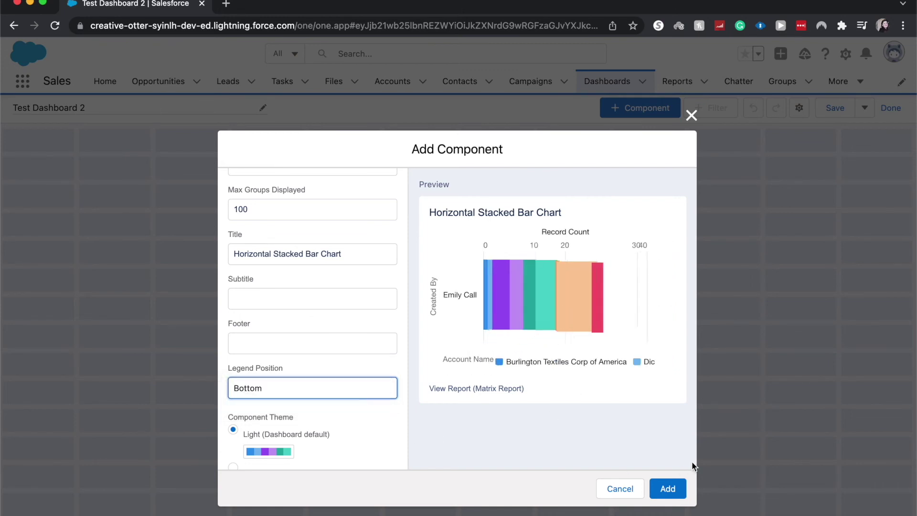
{"action": "mouse_move", "coordinate": [552, 365]}
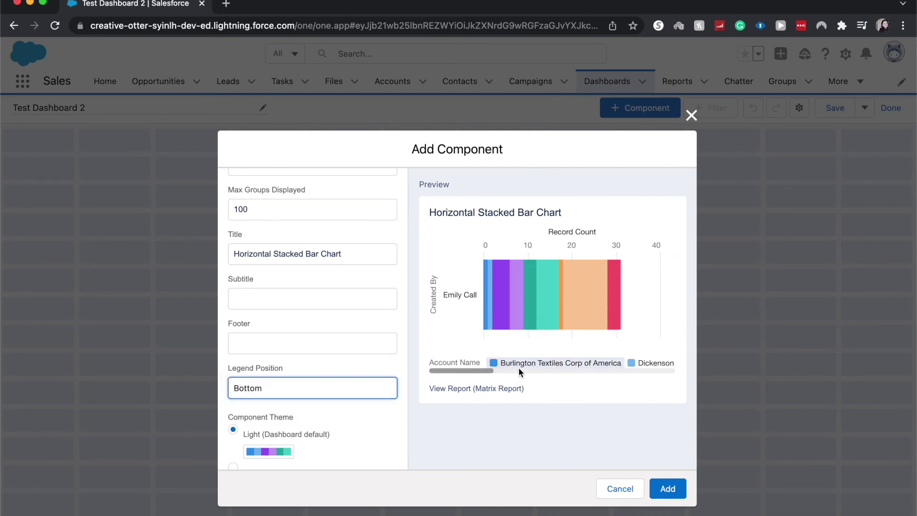
{"action": "scroll", "coordinate": [507, 368], "scroll_direction": "right", "scroll_amount": 10}
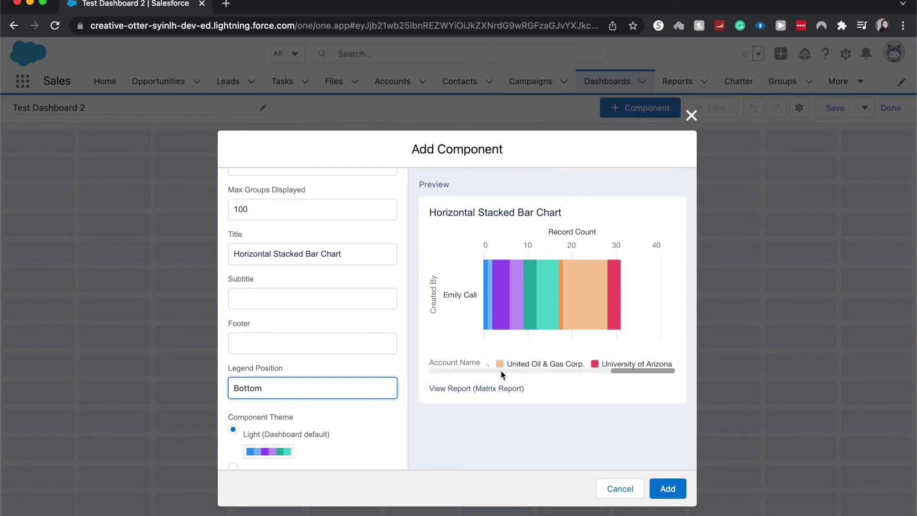
{"action": "scroll", "coordinate": [363, 411], "scroll_direction": "down", "scroll_amount": 2}
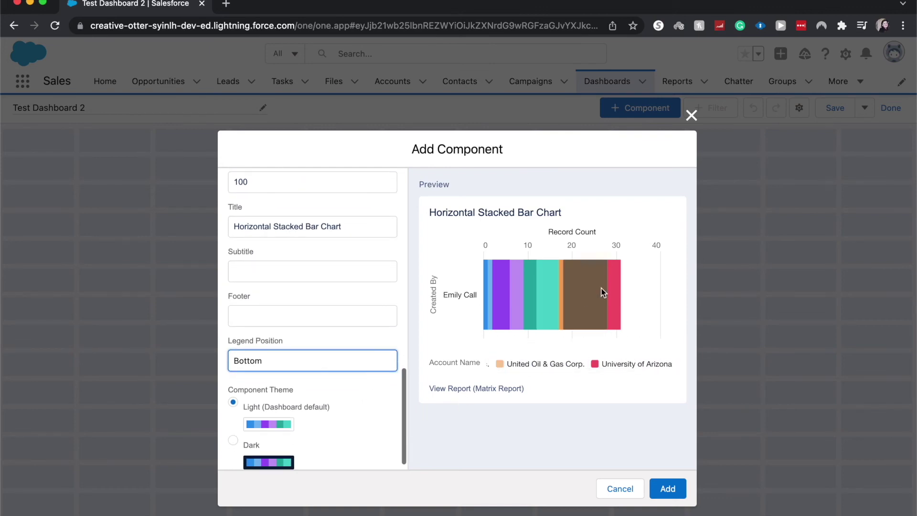
{"action": "mouse_move", "coordinate": [486, 295]}
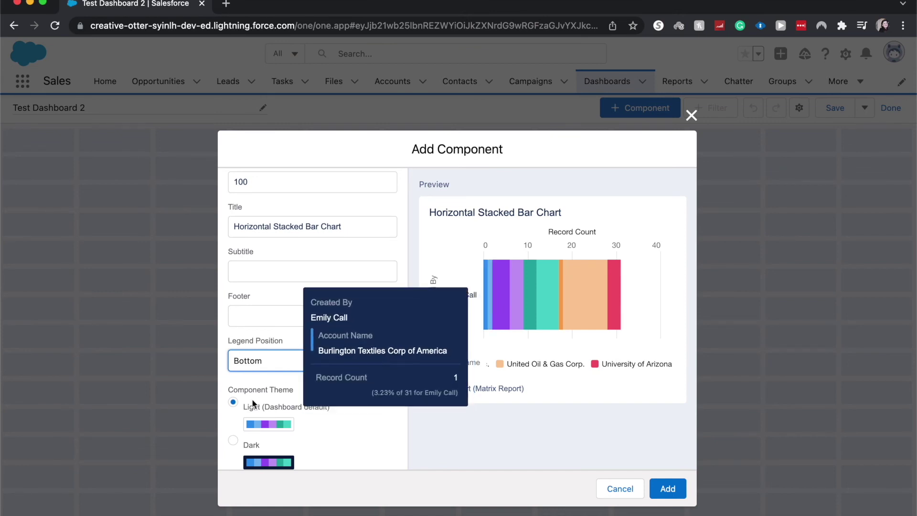
{"action": "scroll", "coordinate": [247, 406], "scroll_direction": "down", "scroll_amount": 1}
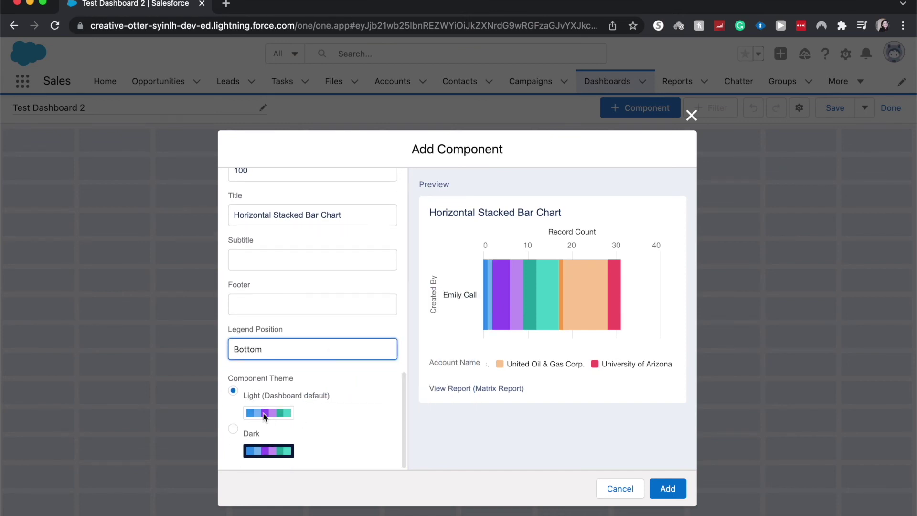
{"action": "left_click", "coordinate": [236, 428]}
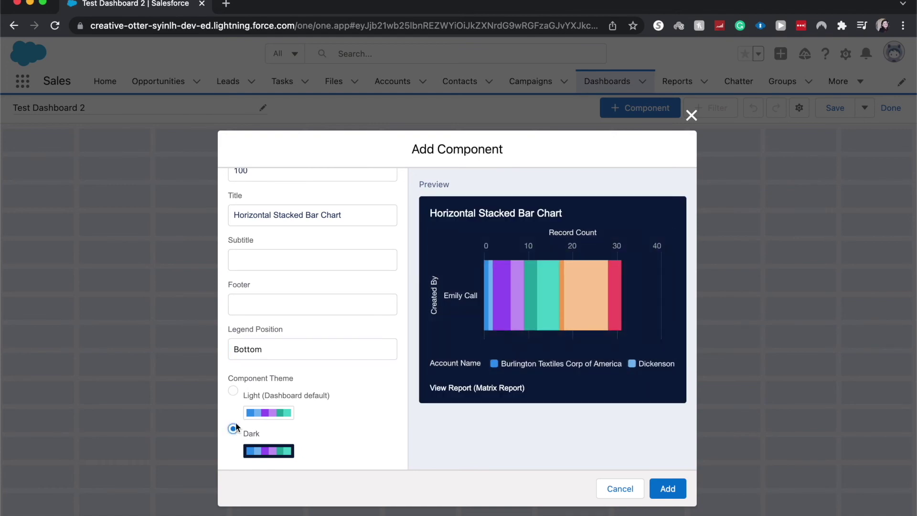
{"action": "left_click", "coordinate": [667, 487]}
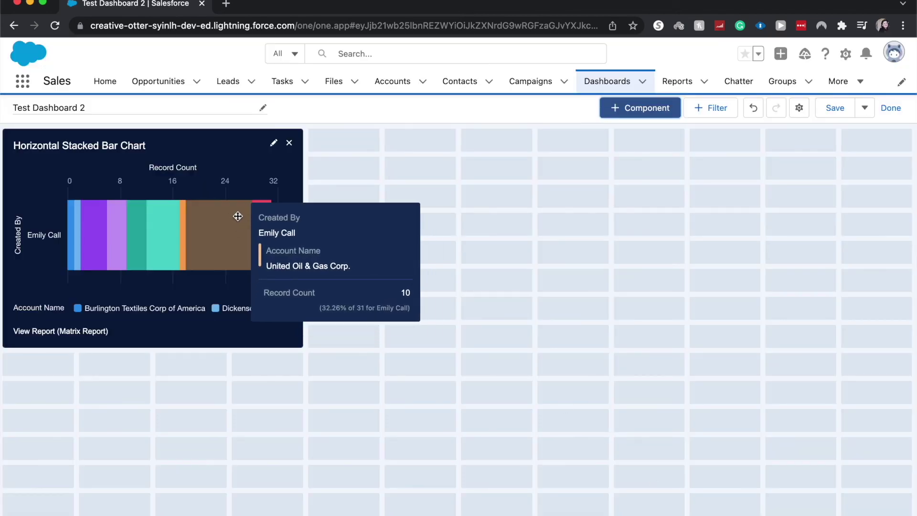
Save Test Dashboard 2, finish editing, and dismiss the dashboard actions menu without choosing anything
{"action": "left_click", "coordinate": [834, 108]}
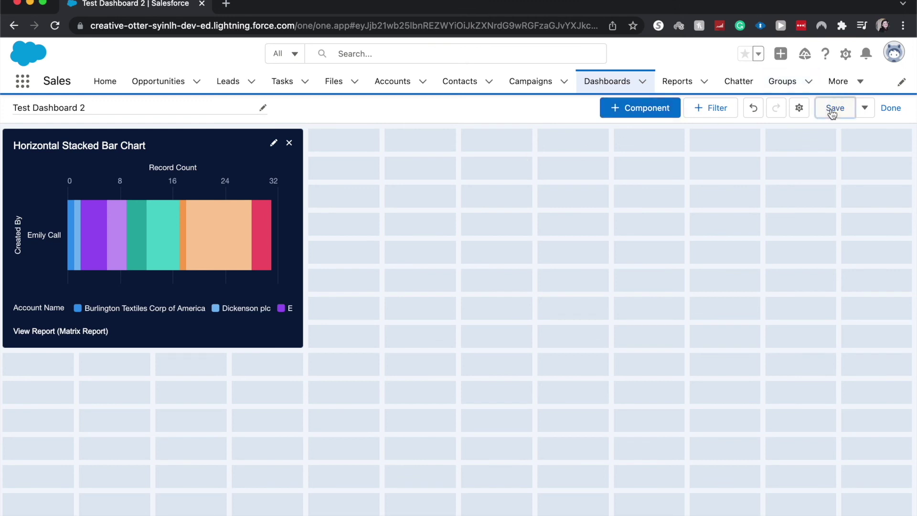
{"action": "left_click", "coordinate": [890, 108]}
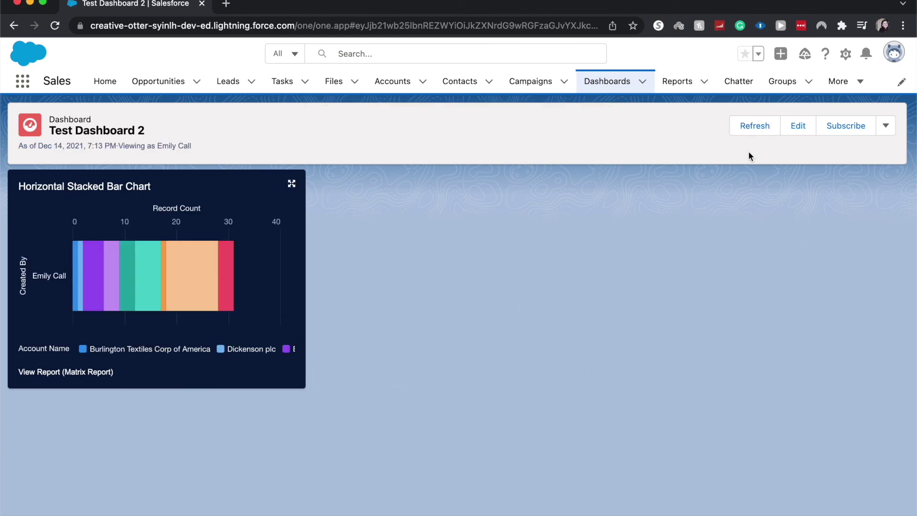
{"action": "left_click", "coordinate": [885, 128]}
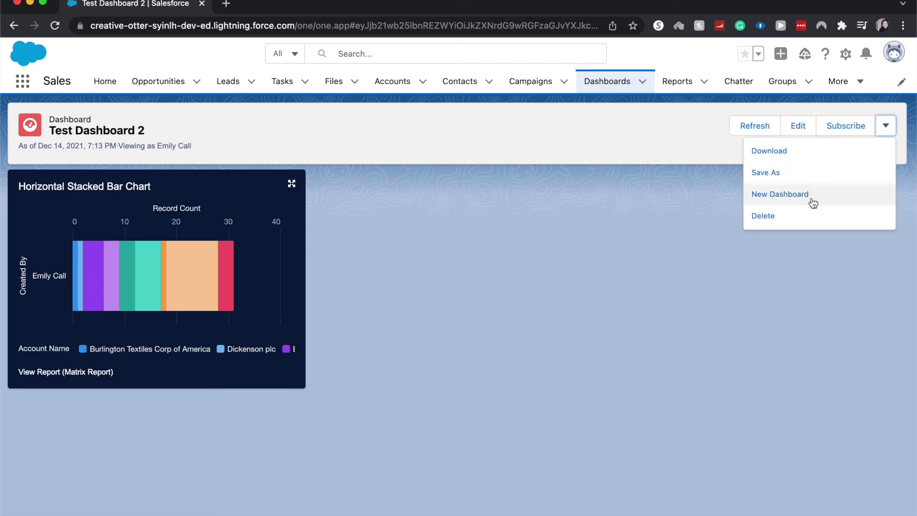
{"action": "left_click", "coordinate": [553, 244]}
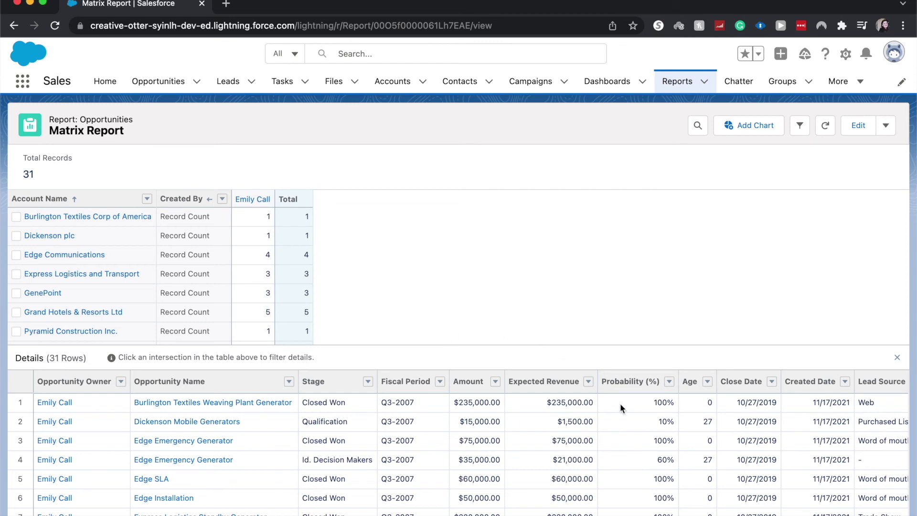
{"action": "scroll", "coordinate": [620, 407], "scroll_direction": "right", "scroll_amount": 2}
Go back from the Matrix Report to Test Dashboard 2 using the browser Back button
{"action": "left_click", "coordinate": [15, 26]}
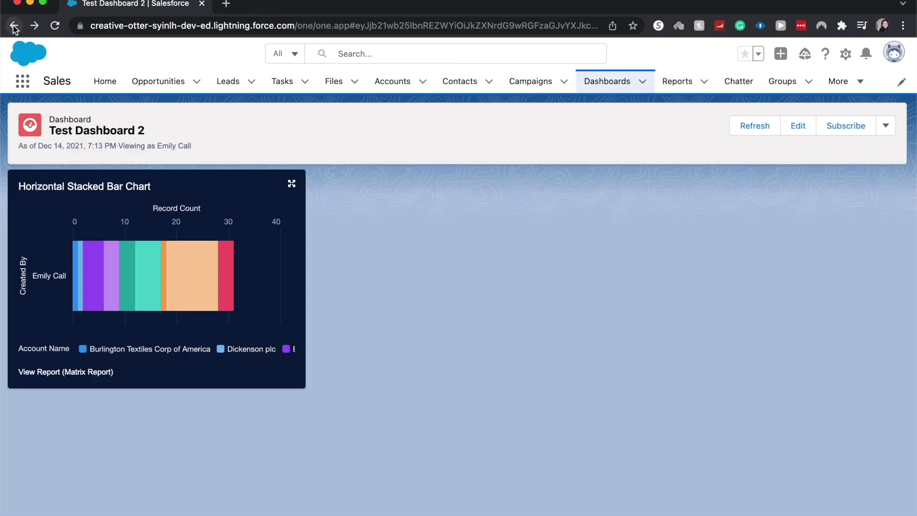